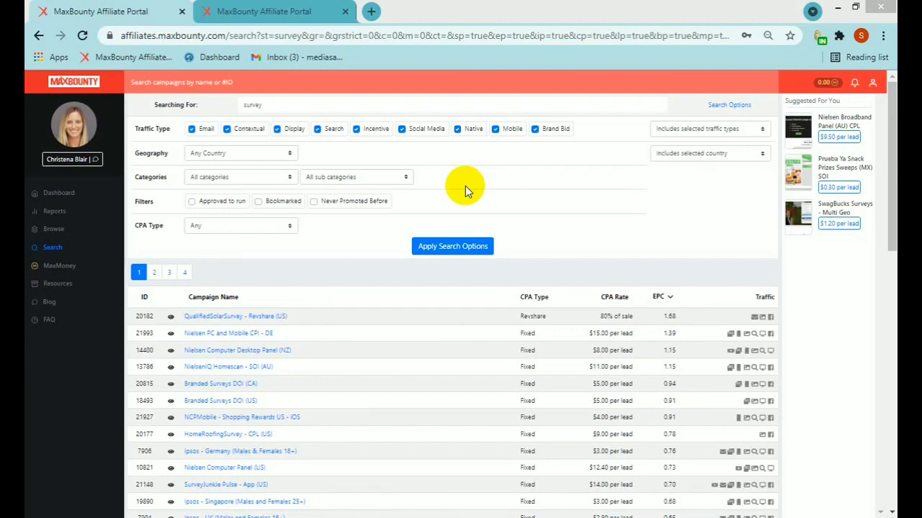
# - Open the Nielsen Computer Desktop Panel (NZ) campaign from the survey search results and review its details
pyautogui.click(55, 249)
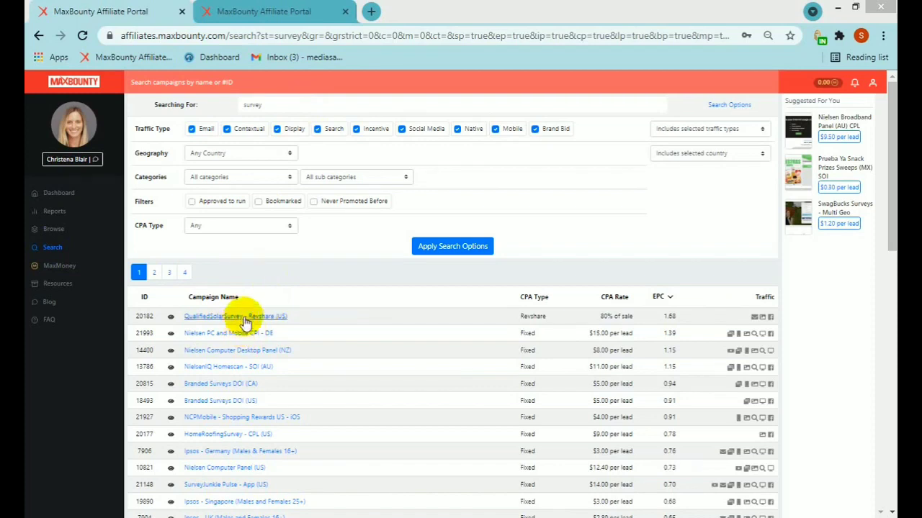
pyautogui.click(231, 350)
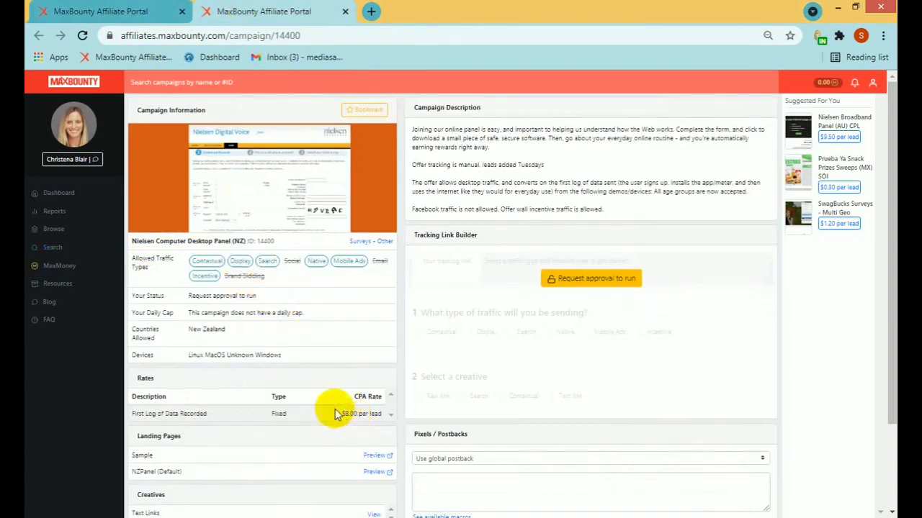
pyautogui.scroll(-3, 334, 414)
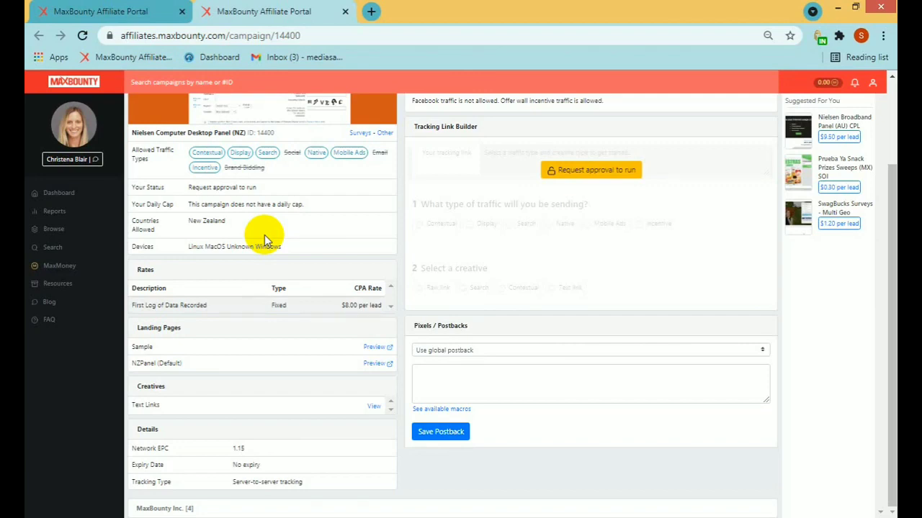
# - Request approval to run the campaign, bringing up its application form
pyautogui.click(582, 173)
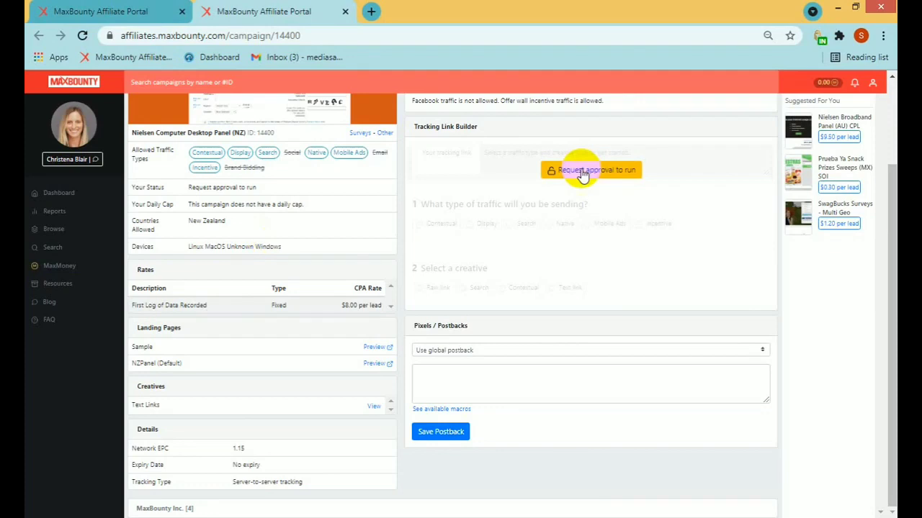
pyautogui.click(582, 172)
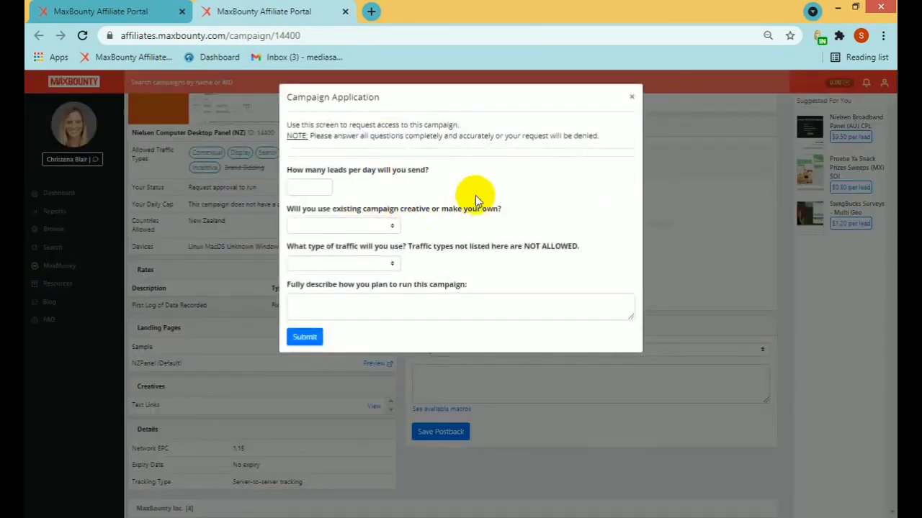
pyautogui.press('Return')
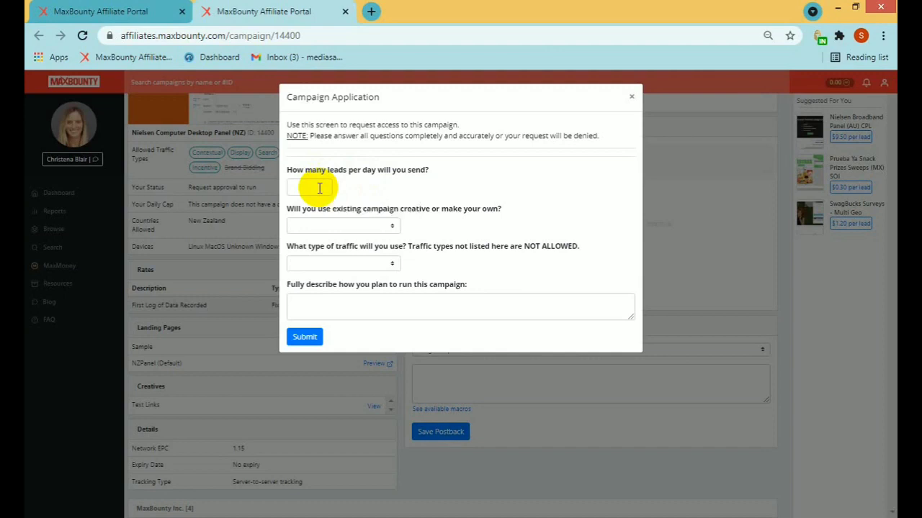
# - Enter 100 as the number of leads per day in the campaign application
pyautogui.click(319, 188)
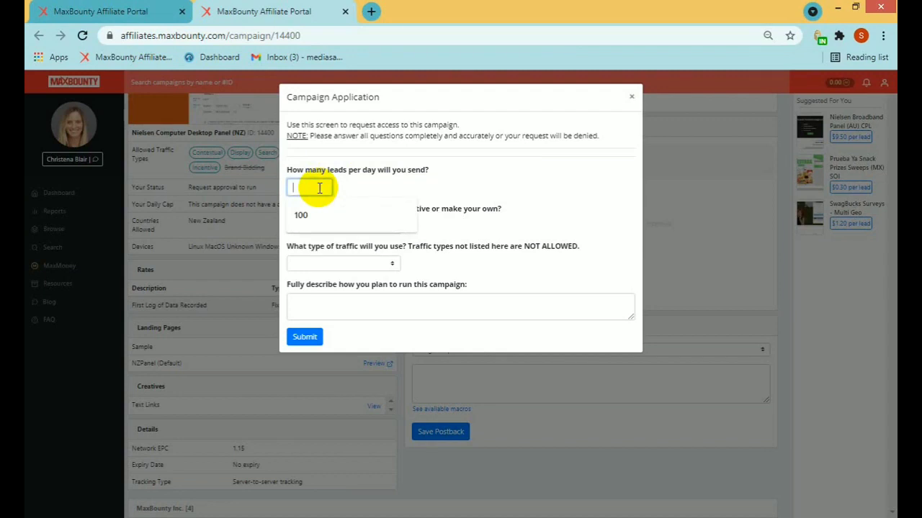
pyautogui.write('1')
pyautogui.click(308, 210)
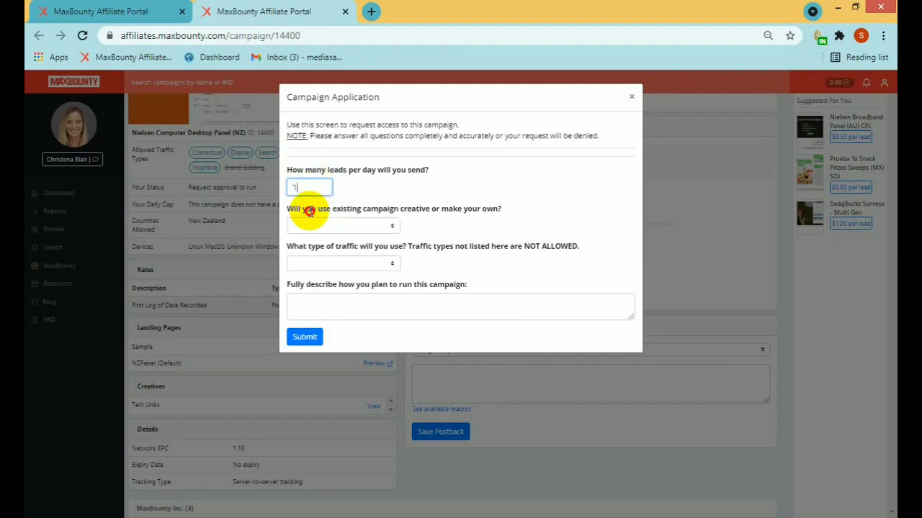
pyautogui.write('00')
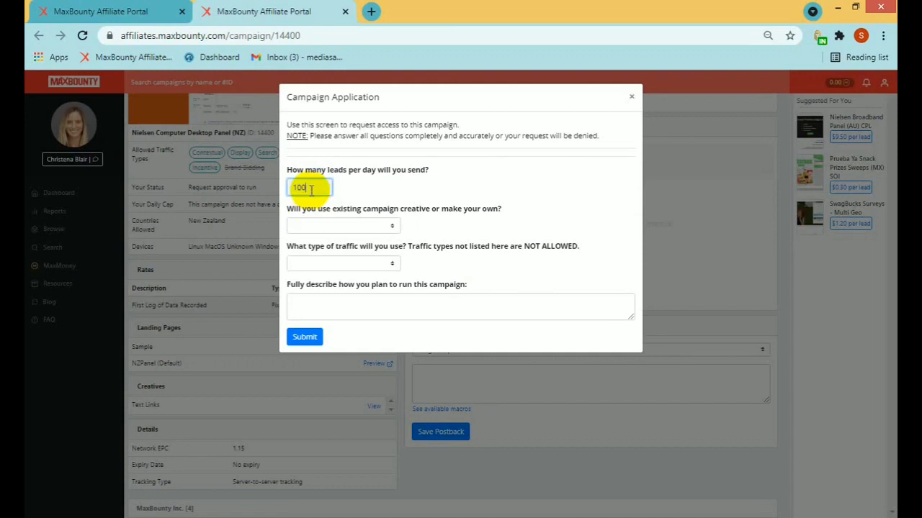
# - Answer the campaign creative question with "Make my own"
pyautogui.click(393, 227)
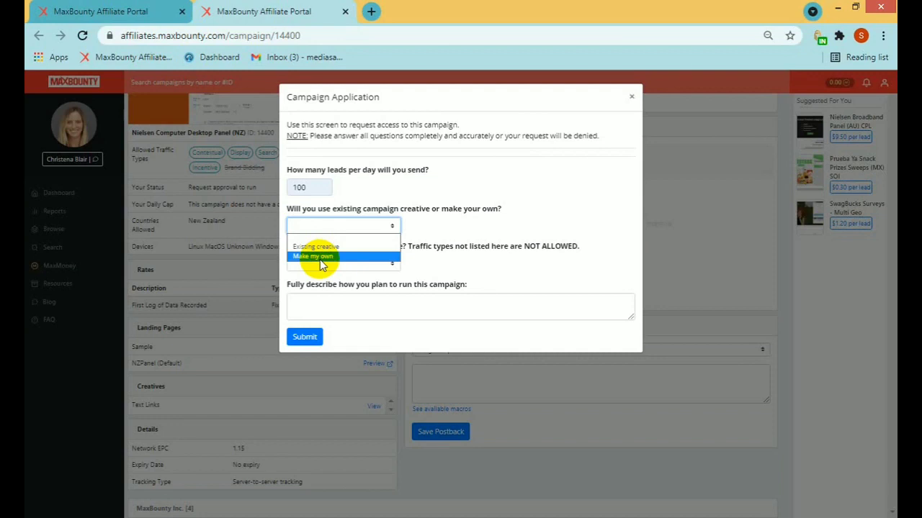
pyautogui.click(322, 257)
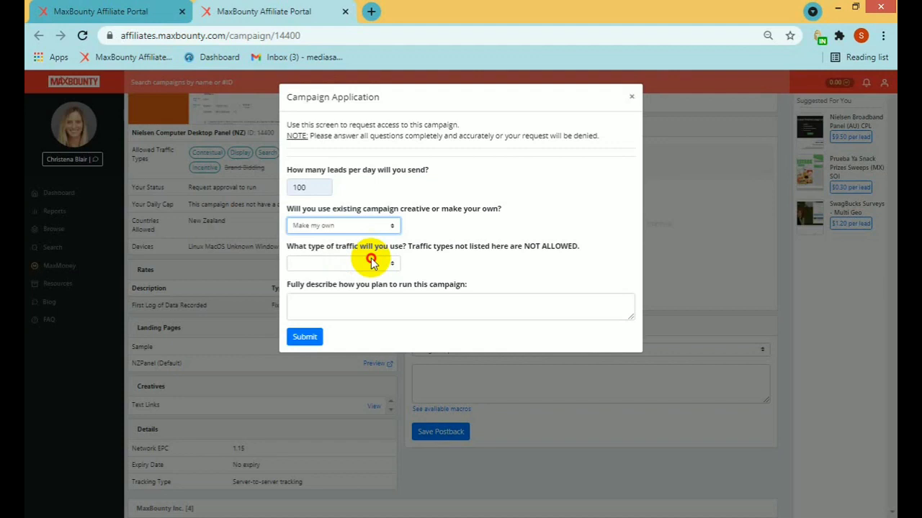
pyautogui.click(423, 246)
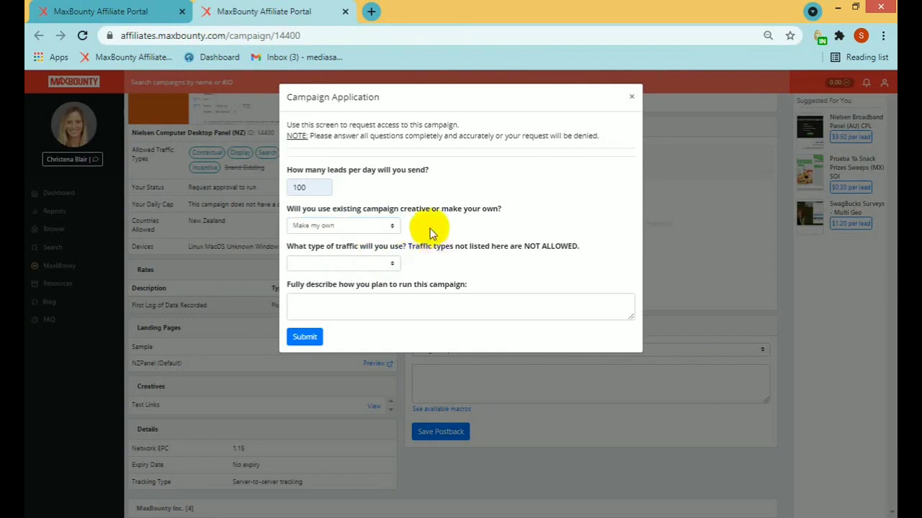
pyautogui.click(366, 227)
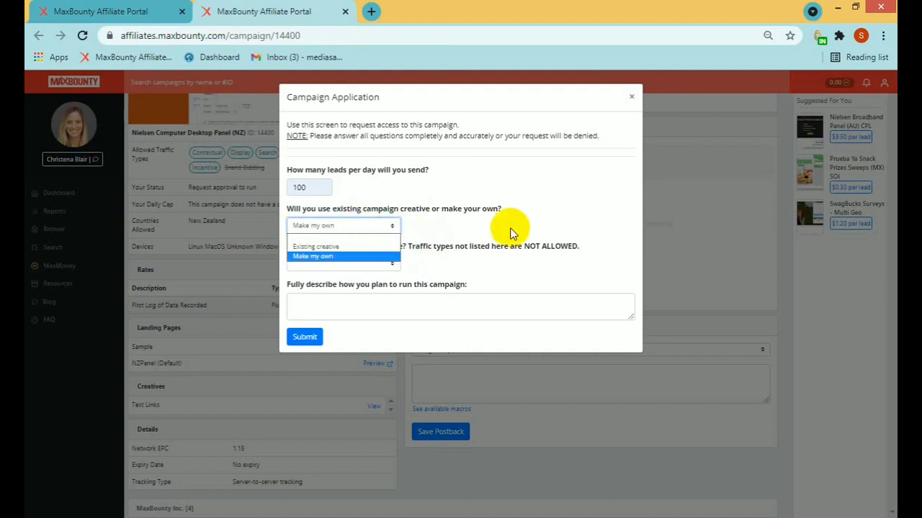
# - Choose Search as the type of traffic for the campaign
pyautogui.click(390, 268)
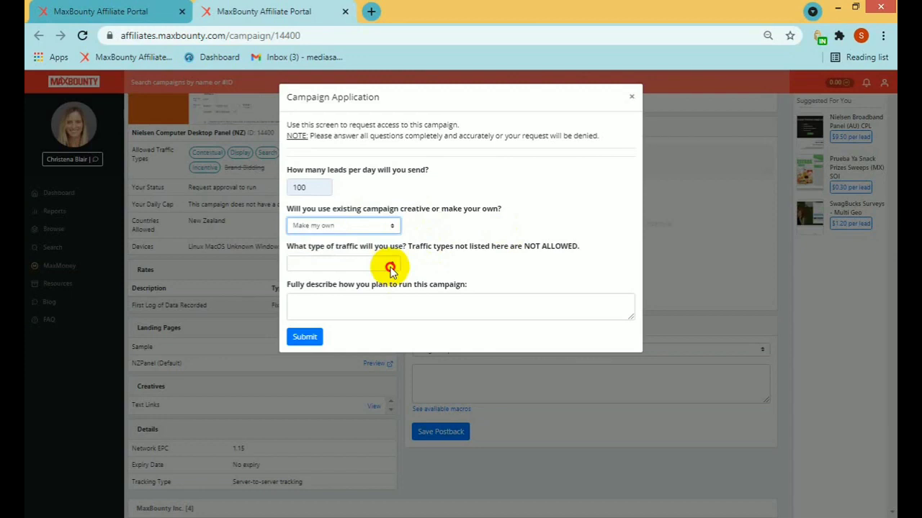
pyautogui.click(389, 269)
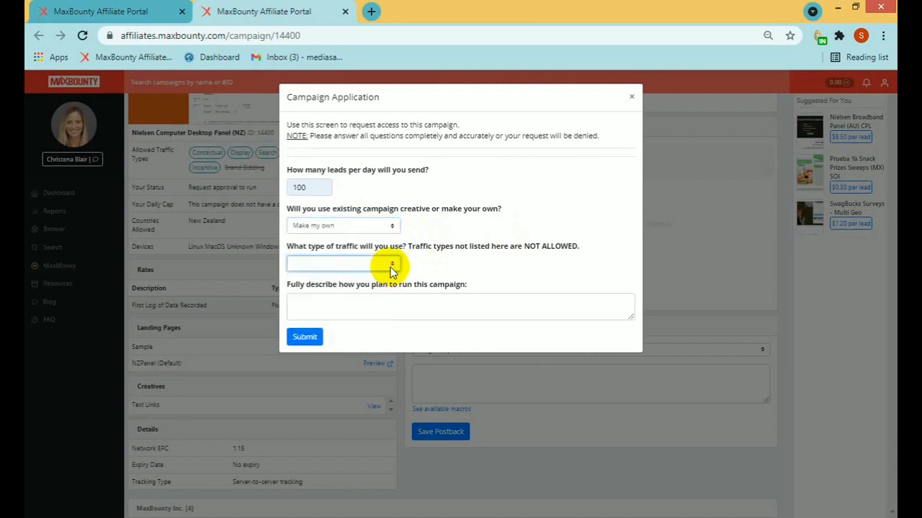
pyautogui.click(391, 268)
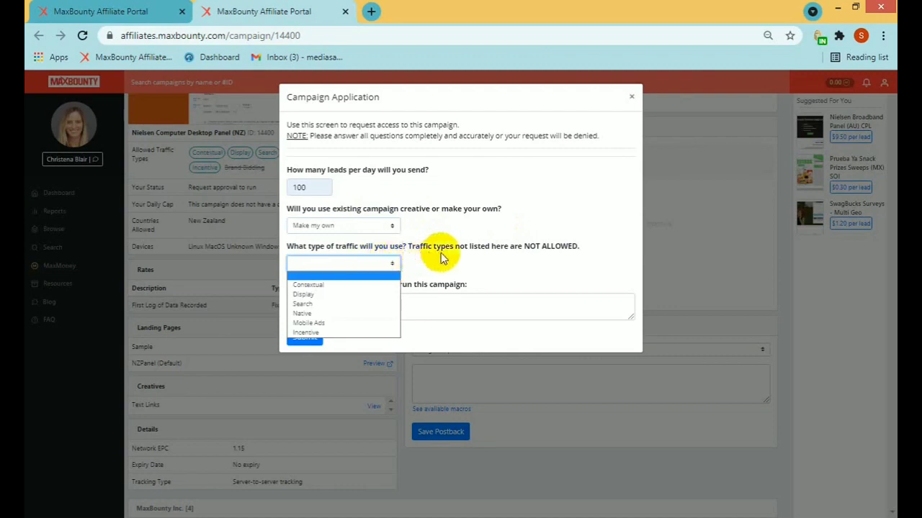
pyautogui.click(303, 306)
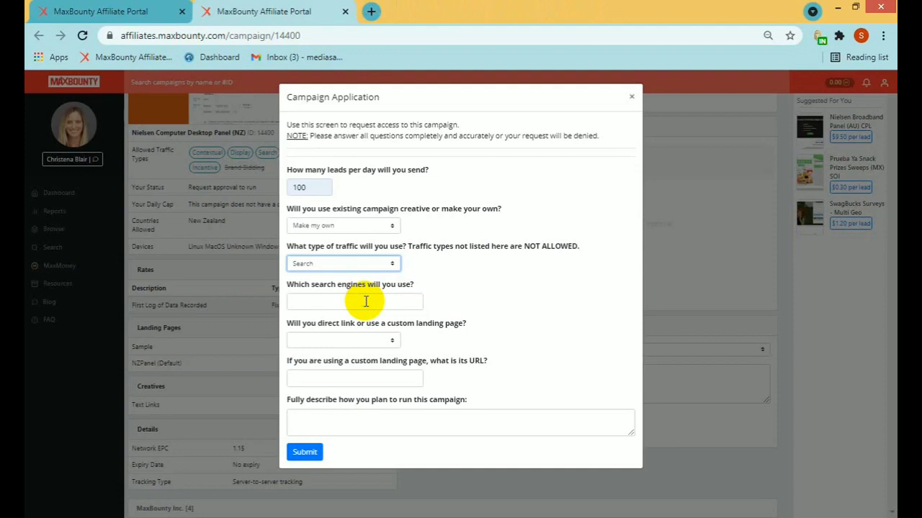
# - Answer the search engines question with "I generally use google & microsoft Bing ads to promote offers"
pyautogui.click(365, 302)
pyautogui.click(365, 302)
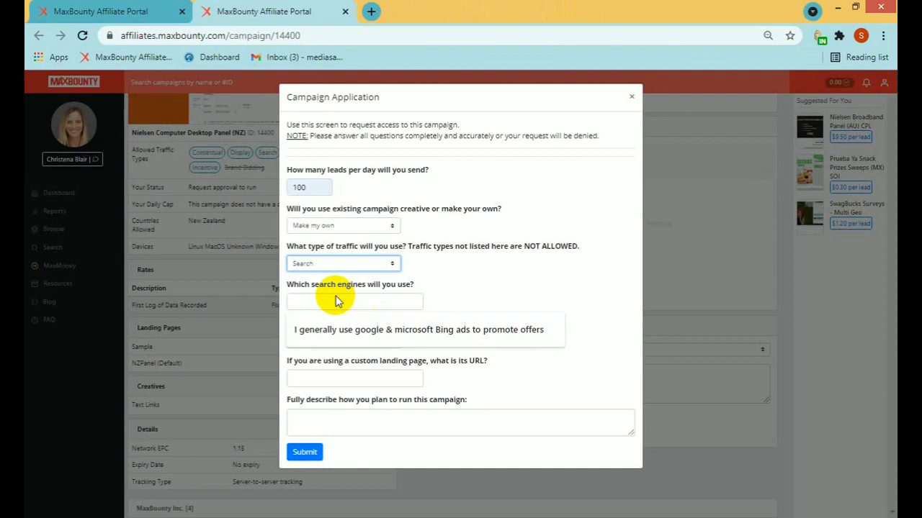
pyautogui.click(334, 301)
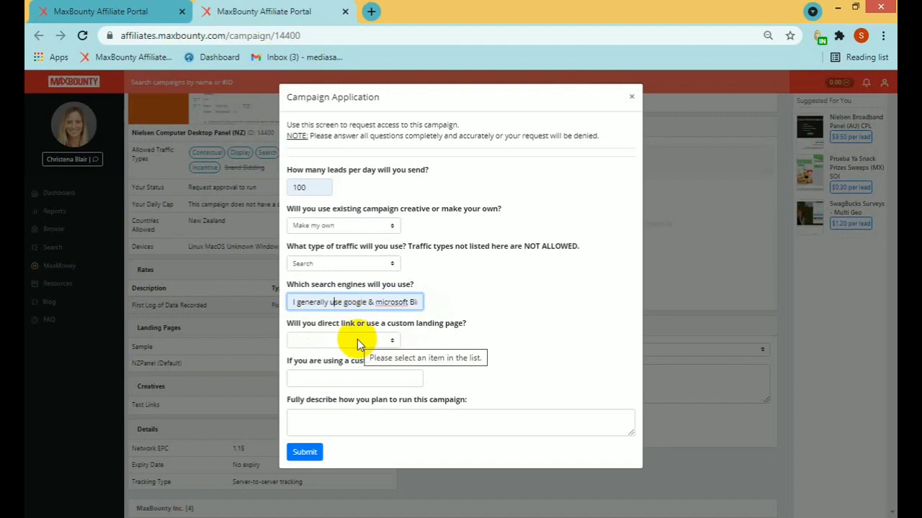
# - Choose Direct link for the landing page question and enter n/a as the custom landing page URL
pyautogui.click(377, 340)
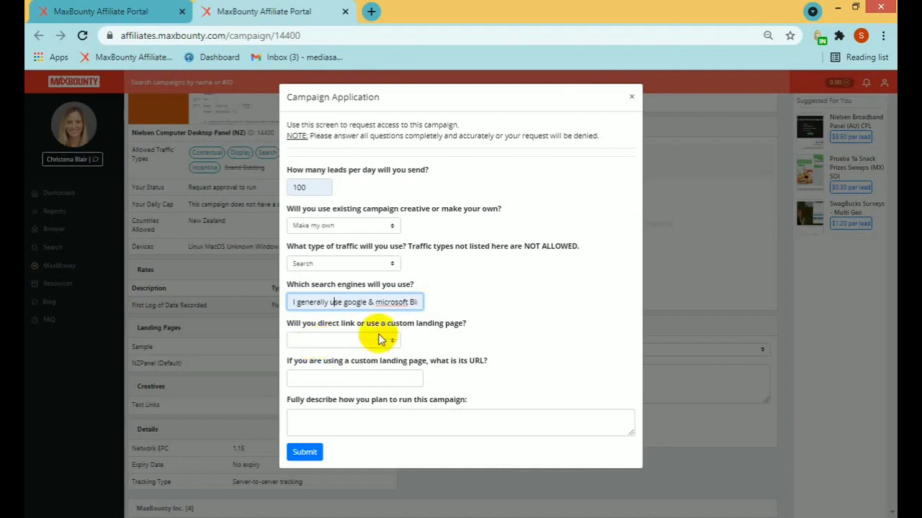
pyautogui.click(362, 343)
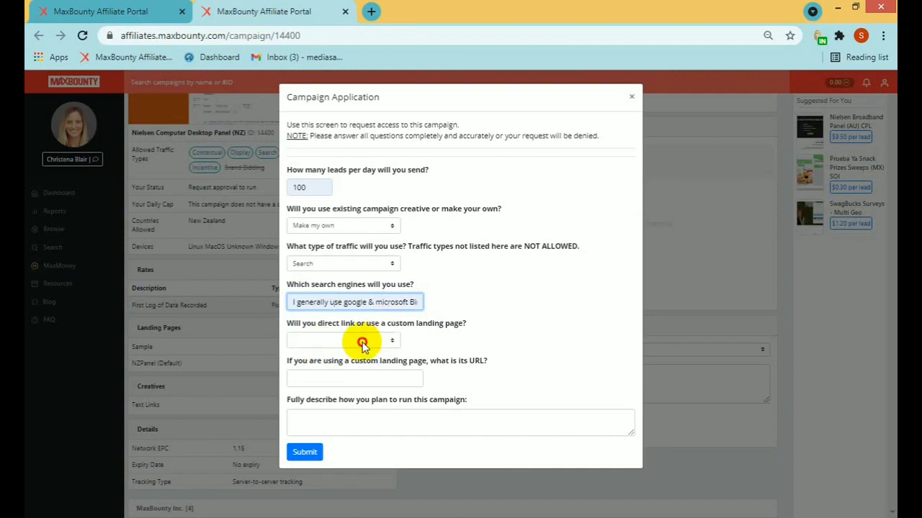
pyautogui.click(324, 338)
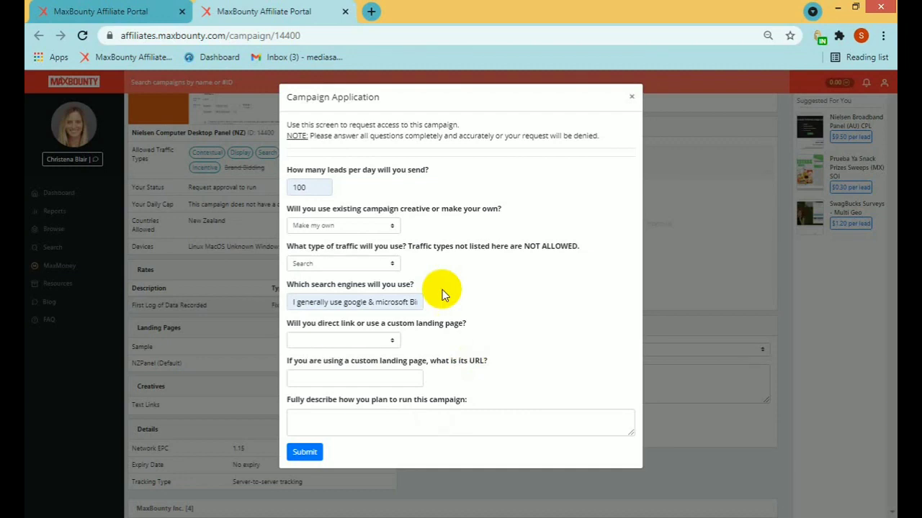
pyautogui.click(368, 341)
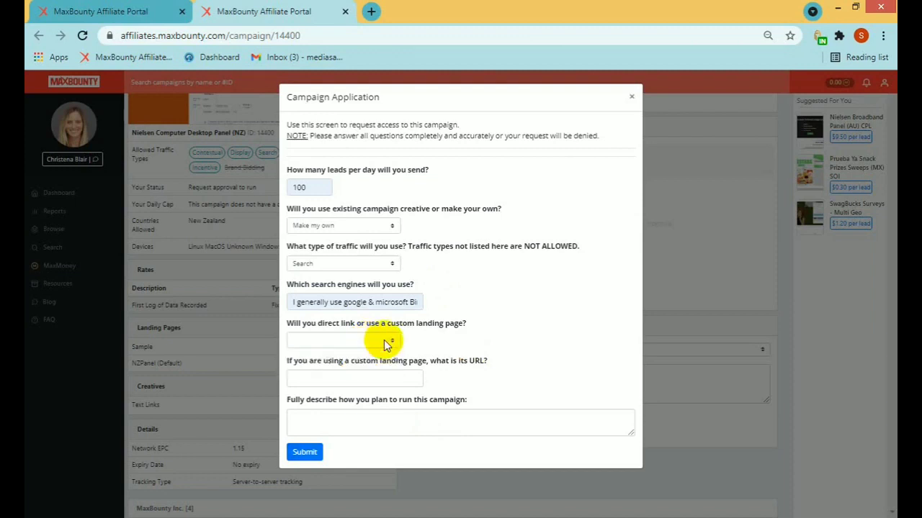
pyautogui.click(383, 339)
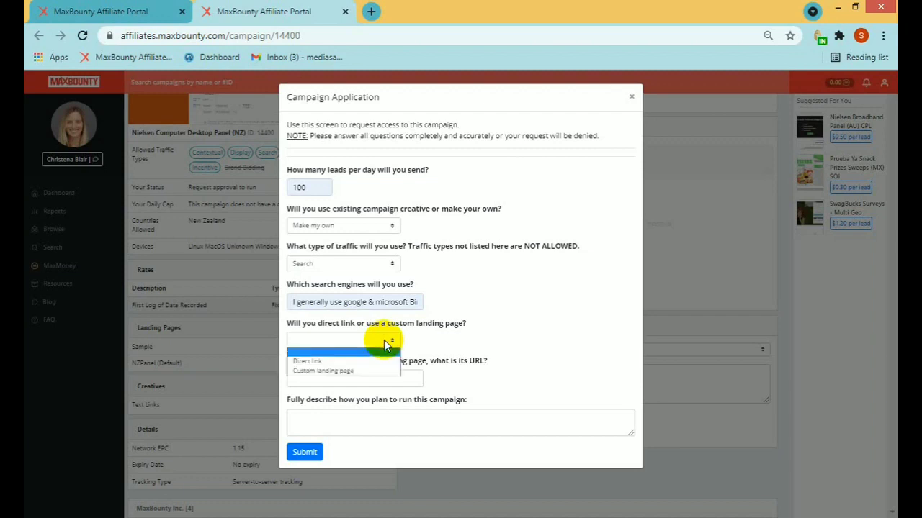
pyautogui.click(317, 362)
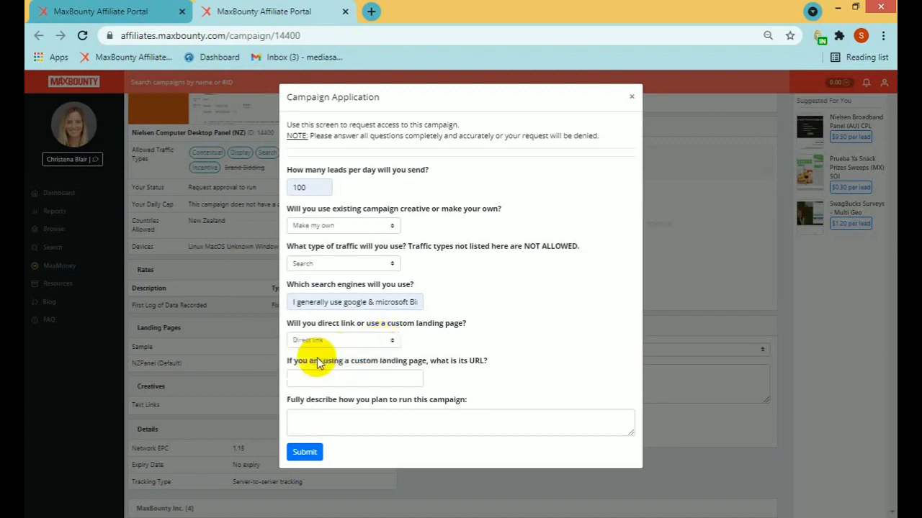
pyautogui.click(323, 376)
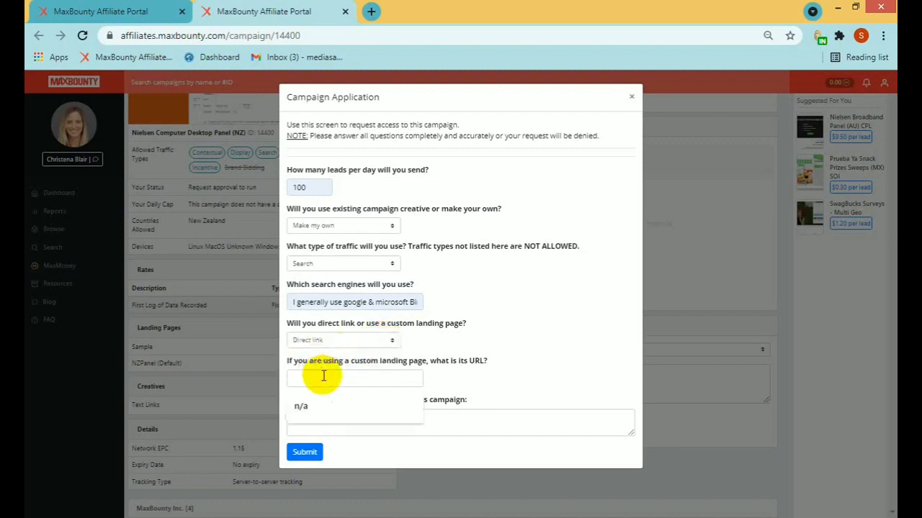
pyautogui.click(316, 412)
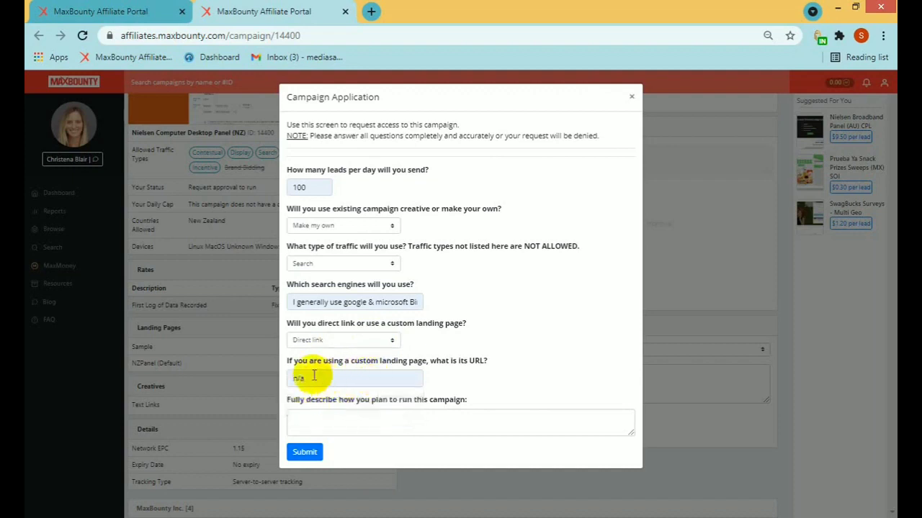
# - Activate the field describing how the campaign is planned to run
pyautogui.click(344, 420)
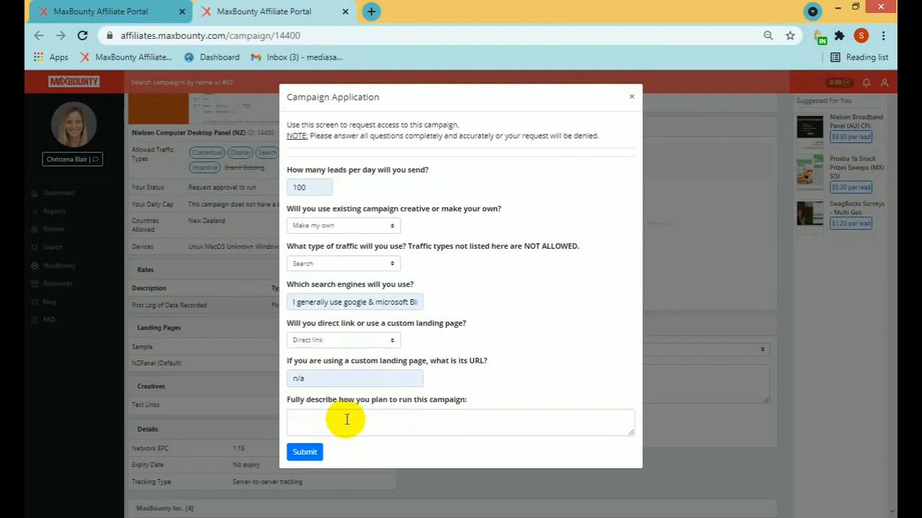
pyautogui.click(346, 419)
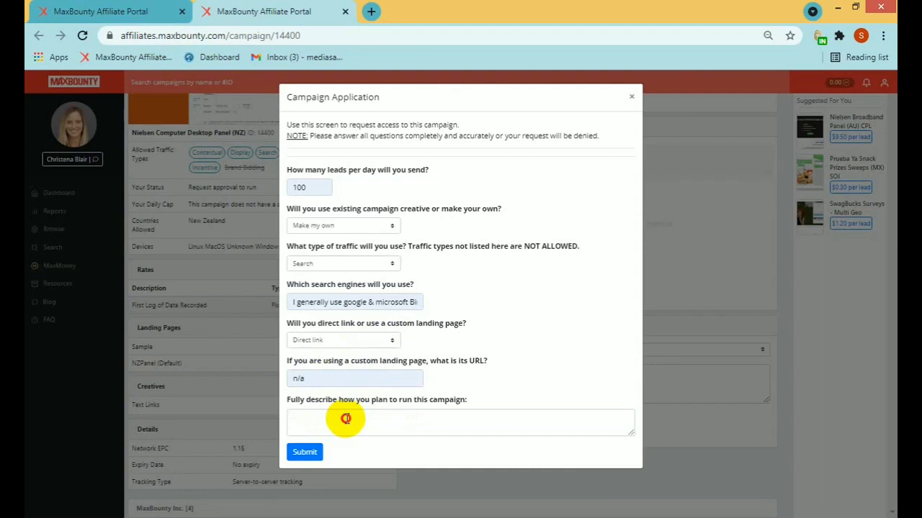